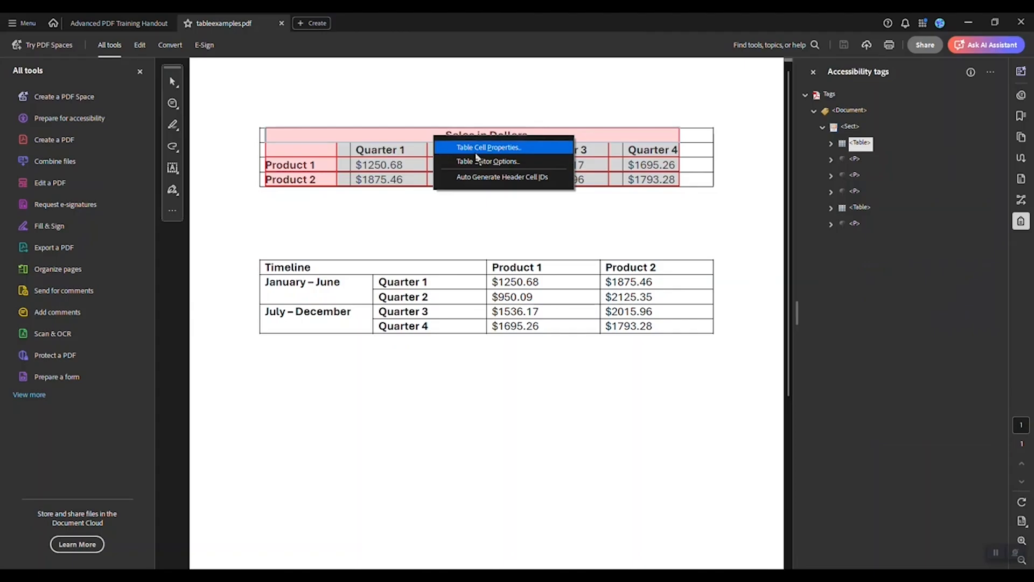
# Set the "Sales in Dollars" header cell's scope to Column and its column span to 5.
pyautogui.click(477, 154)
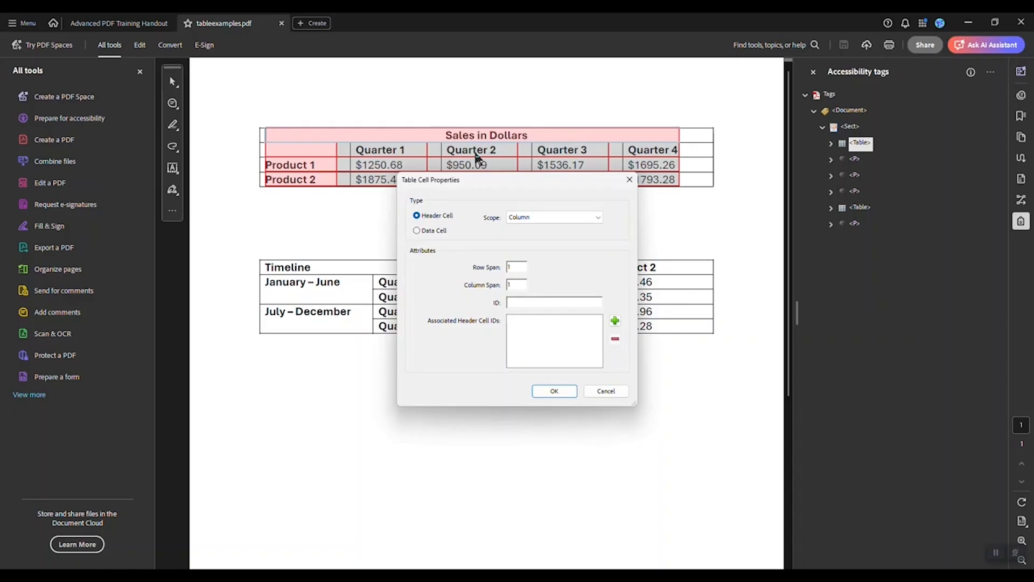
pyautogui.click(531, 220)
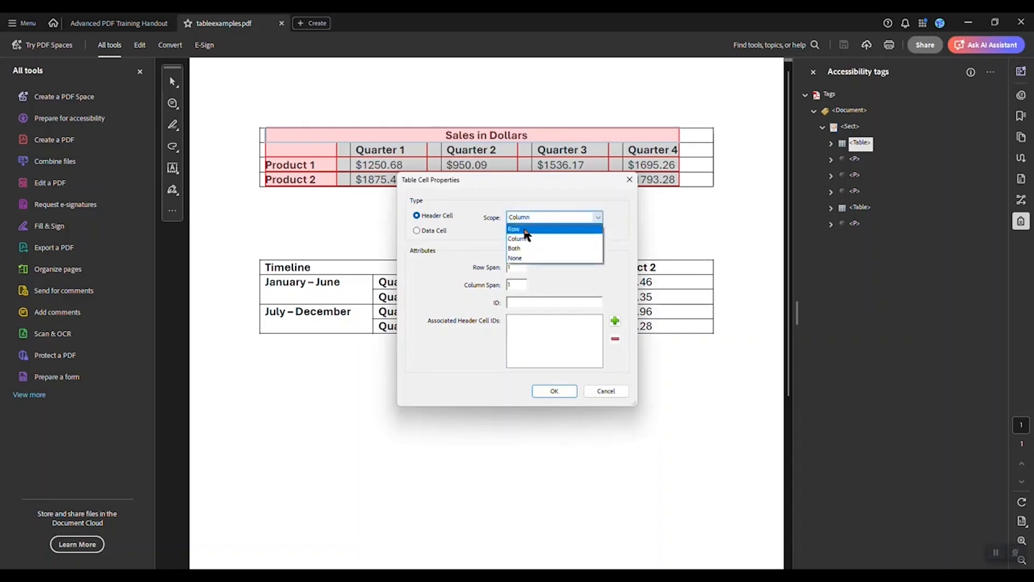
pyautogui.click(522, 240)
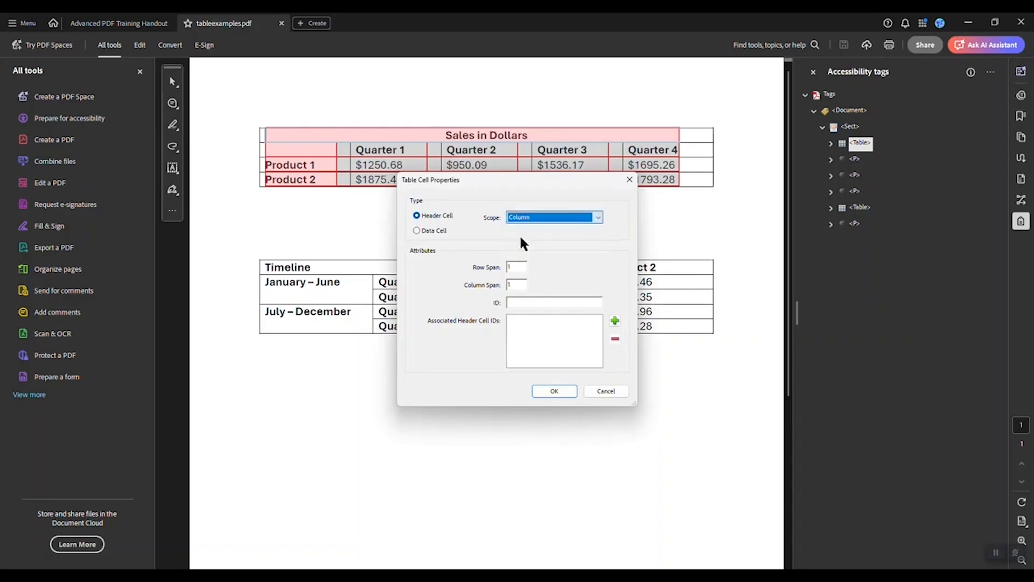
pyautogui.click(521, 287)
pyautogui.press('BackSpace')
pyautogui.write('5')
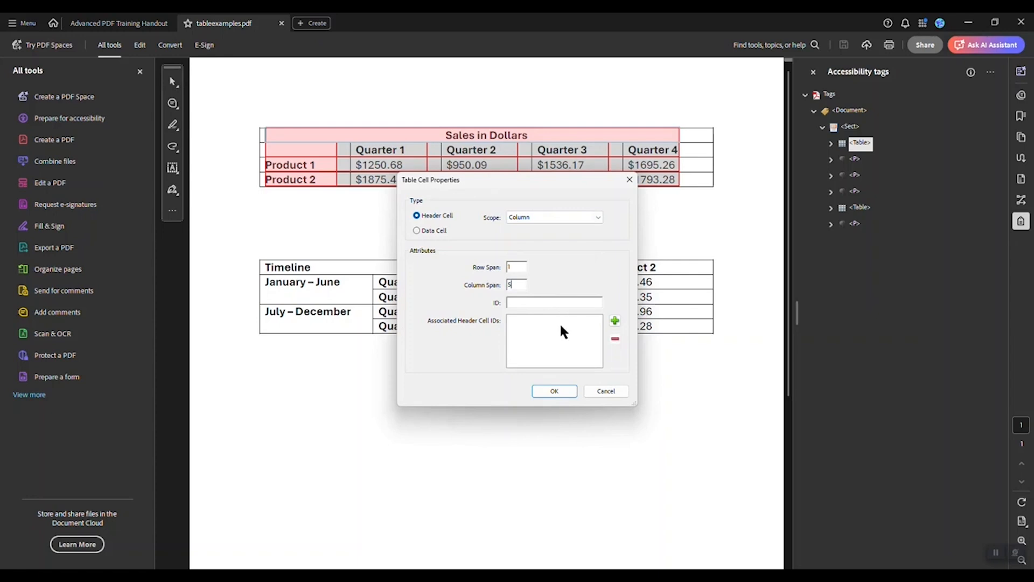
pyautogui.click(563, 391)
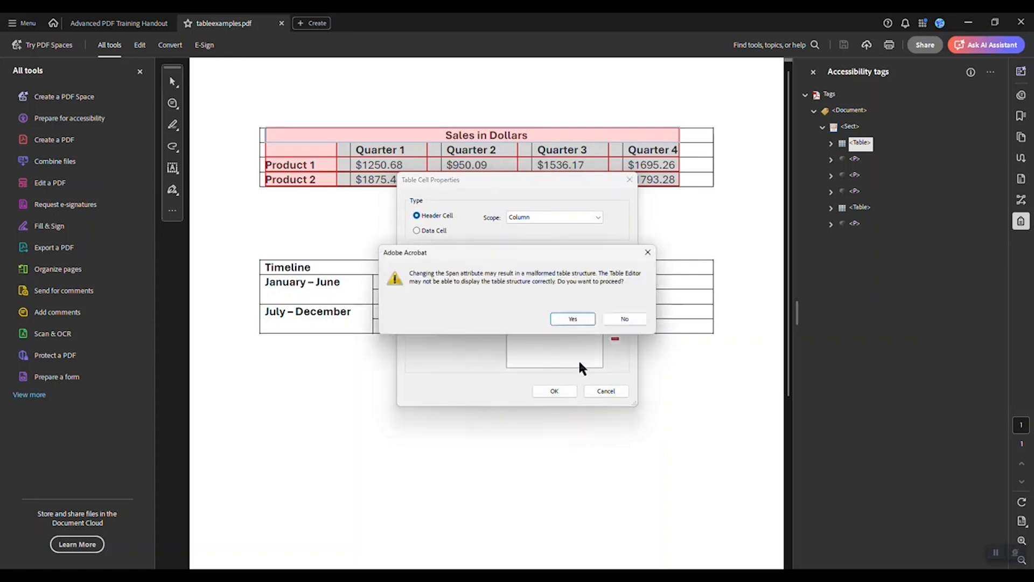
pyautogui.click(587, 322)
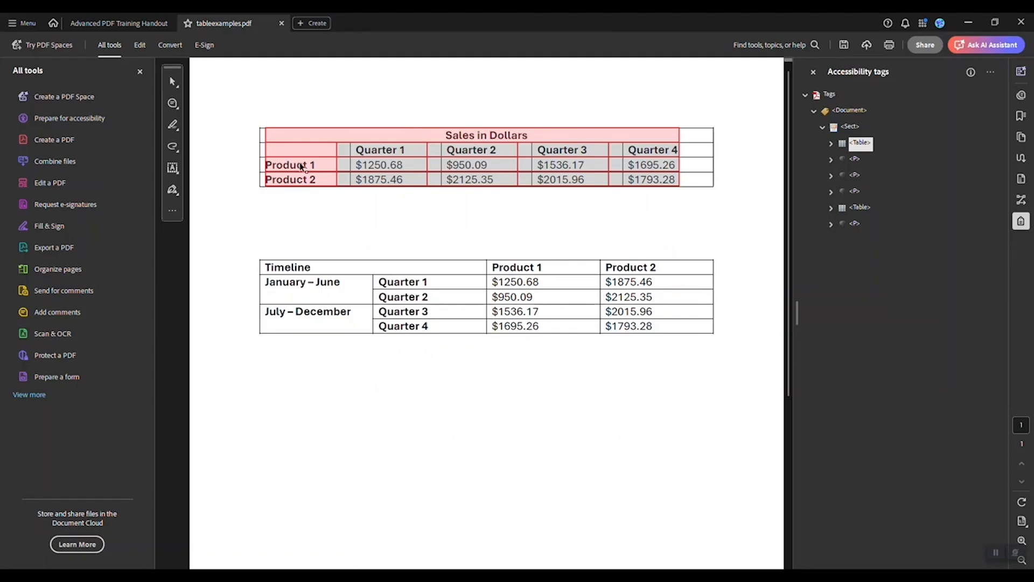
# Make the Quarter 1 to Quarter 4 cells in the "Sales in Dollars" table header cells with Column scope.
pyautogui.click(377, 153)
pyautogui.moveTo(394, 152); pyautogui.dragTo(646, 154)
pyautogui.rightClick(639, 150)
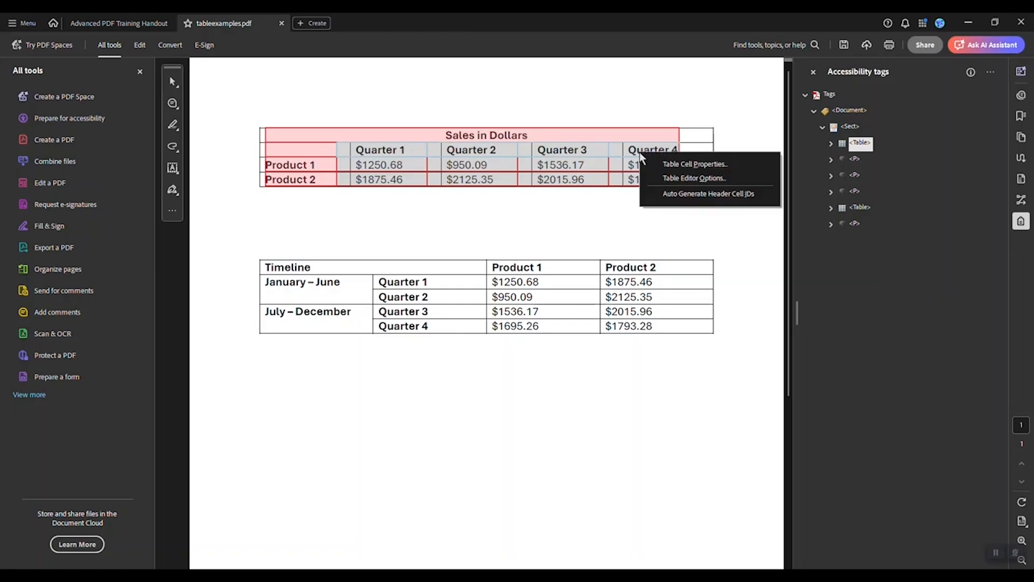
pyautogui.click(675, 167)
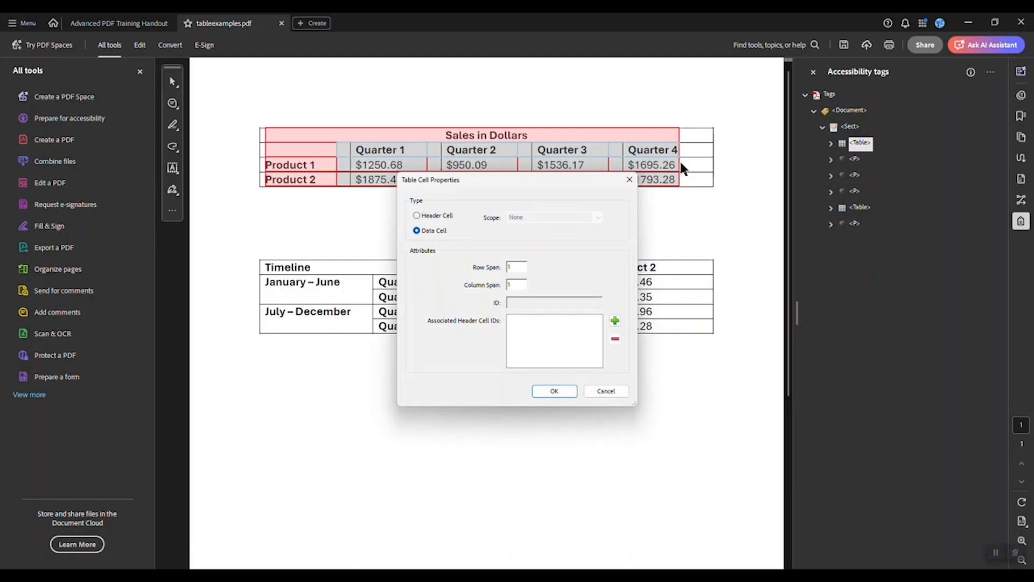
pyautogui.click(448, 214)
pyautogui.click(535, 216)
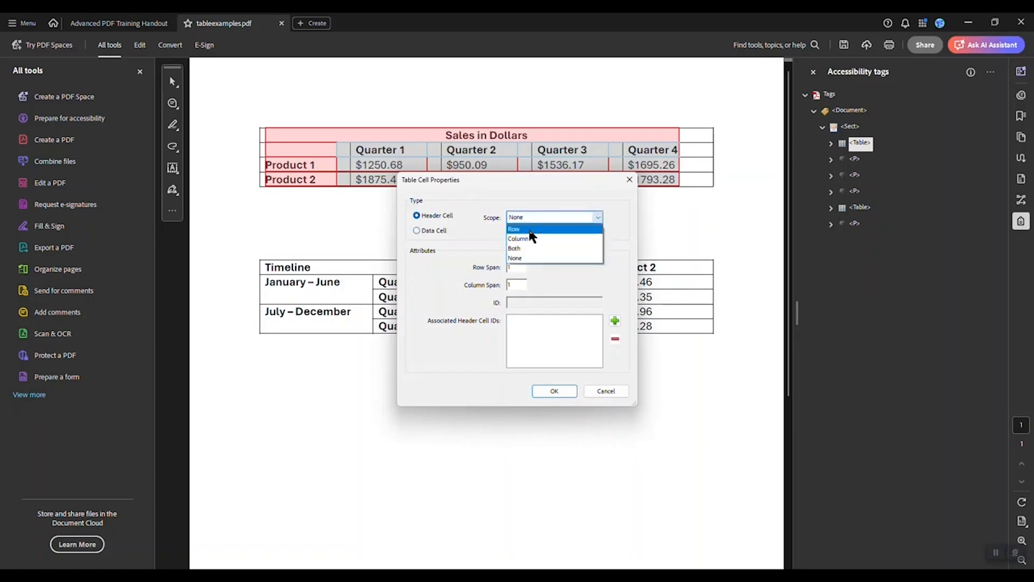
pyautogui.click(536, 241)
pyautogui.click(518, 267)
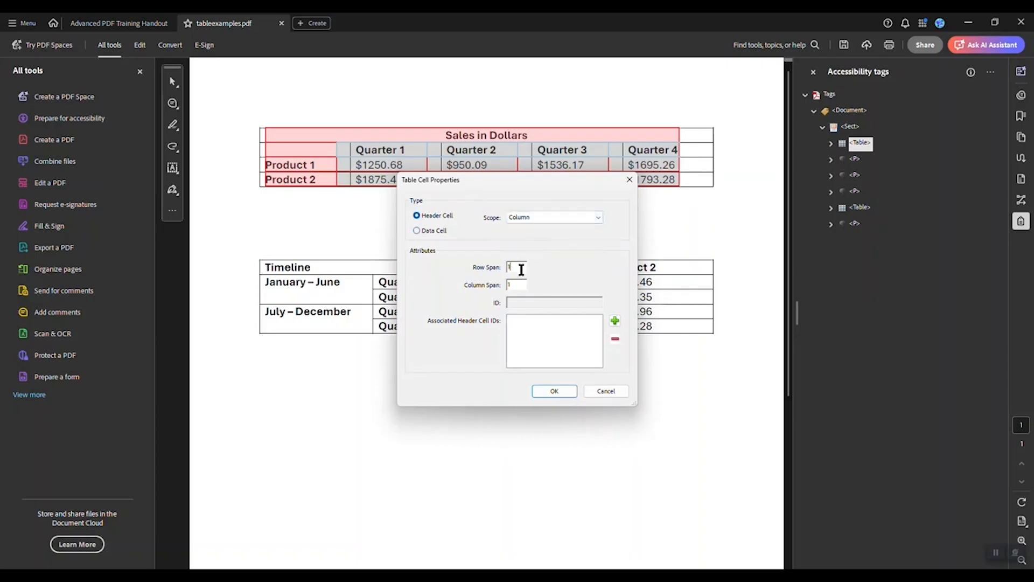
pyautogui.click(554, 390)
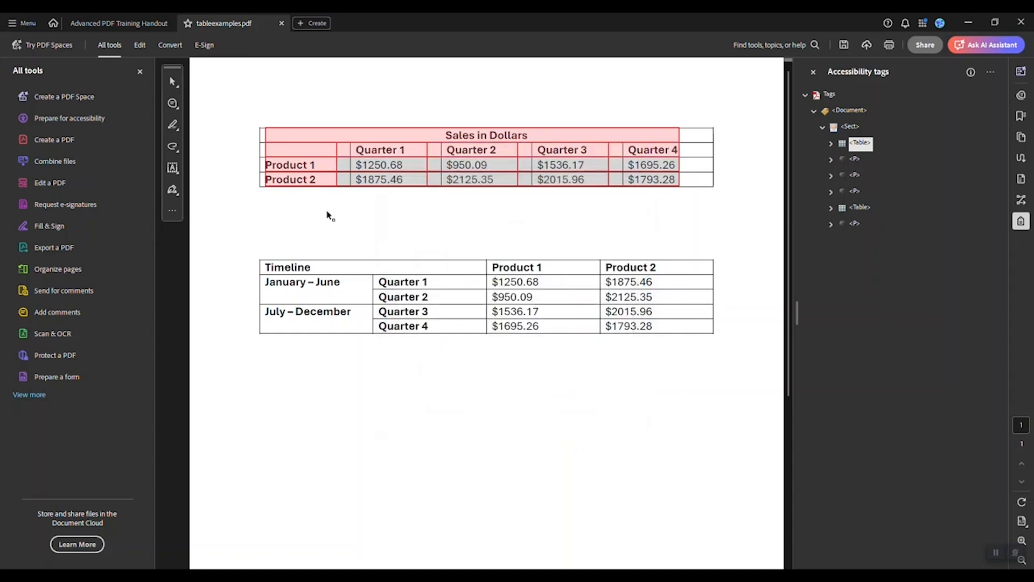
# Give the Product 1 and Product 2 header cells of the "Sales in Dollars" table a Row scope.
pyautogui.moveTo(286, 163); pyautogui.dragTo(325, 182)
pyautogui.rightClick(312, 169)
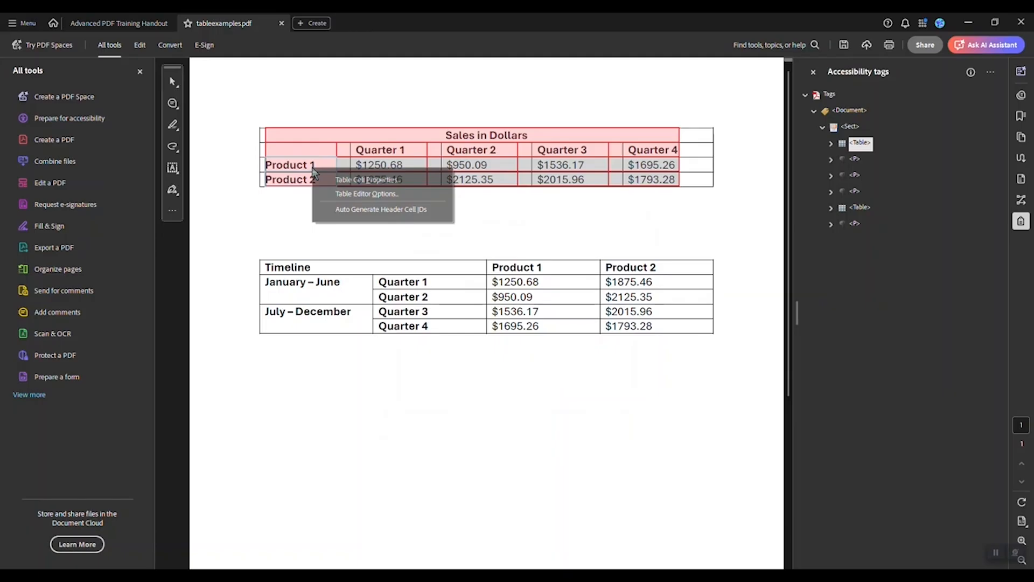
pyautogui.click(356, 181)
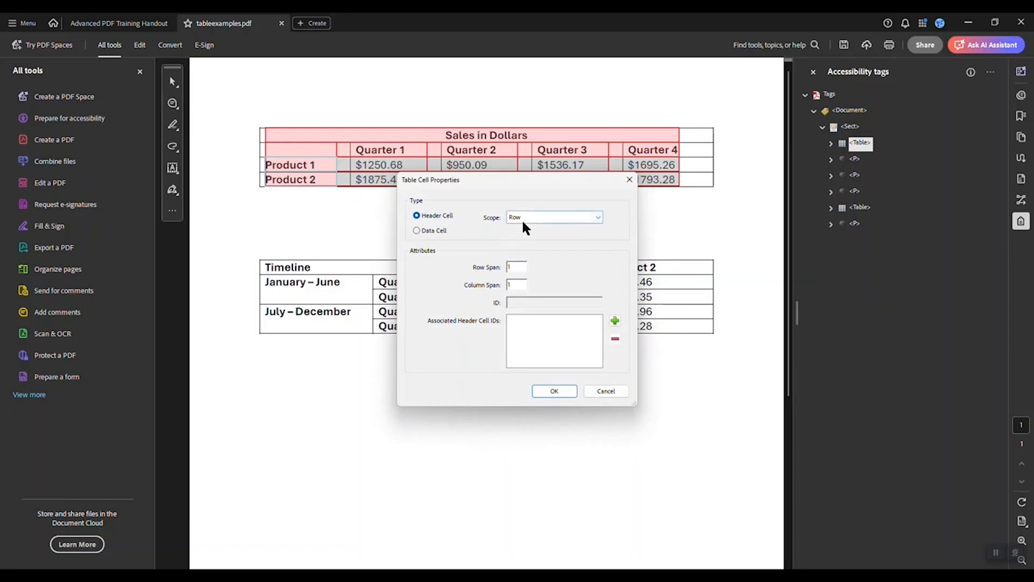
pyautogui.click(522, 218)
pyautogui.click(526, 241)
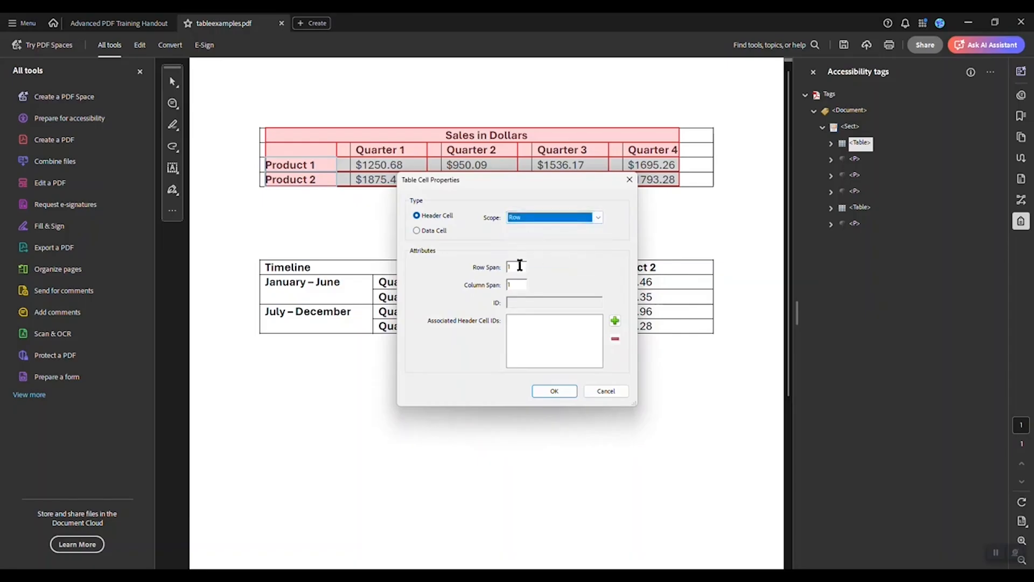
pyautogui.click(519, 267)
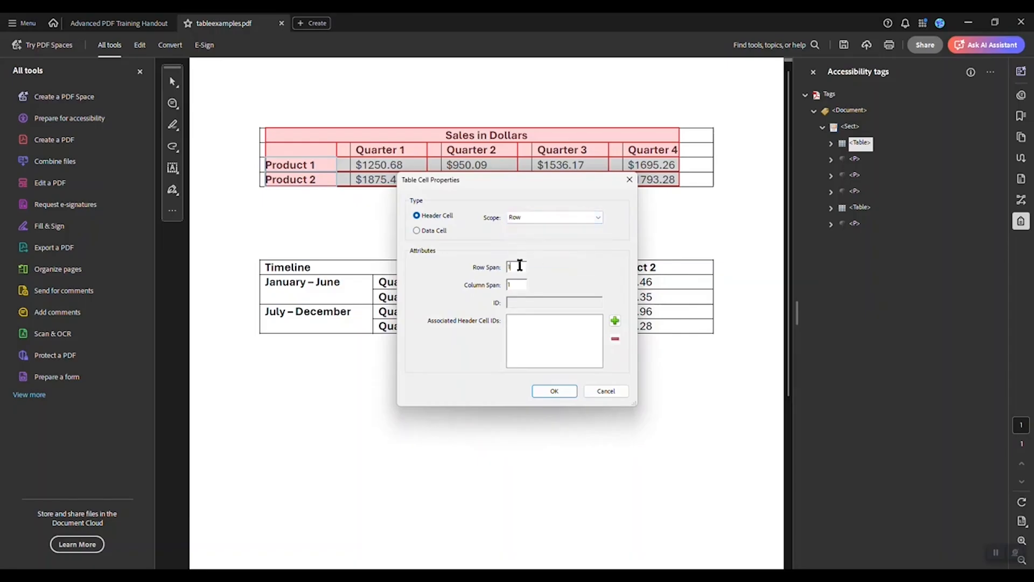
pyautogui.click(553, 389)
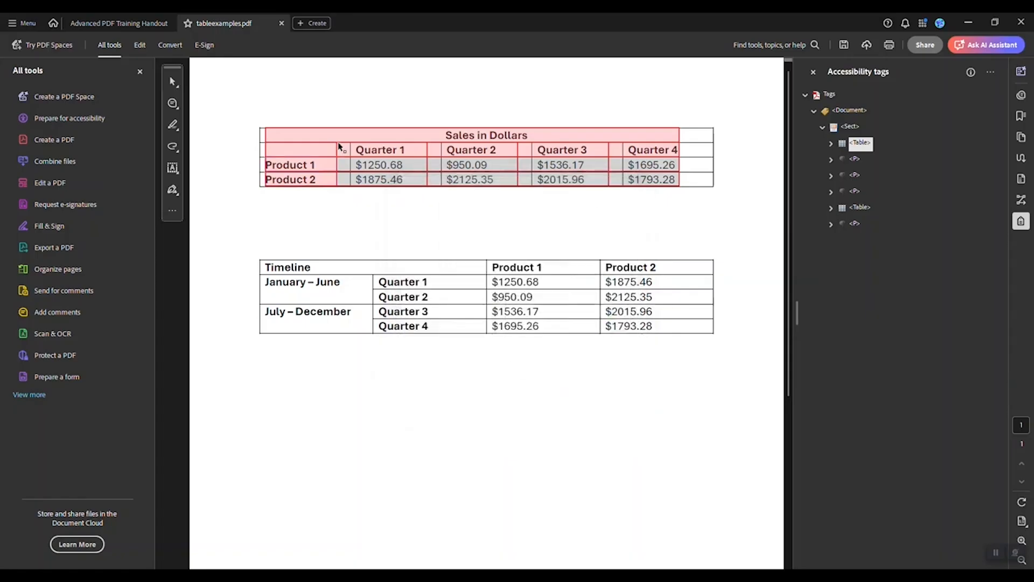
# Change the empty cell above Product 1 in the "Sales in Dollars" table to a data cell.
pyautogui.click(299, 151)
pyautogui.rightClick(301, 151)
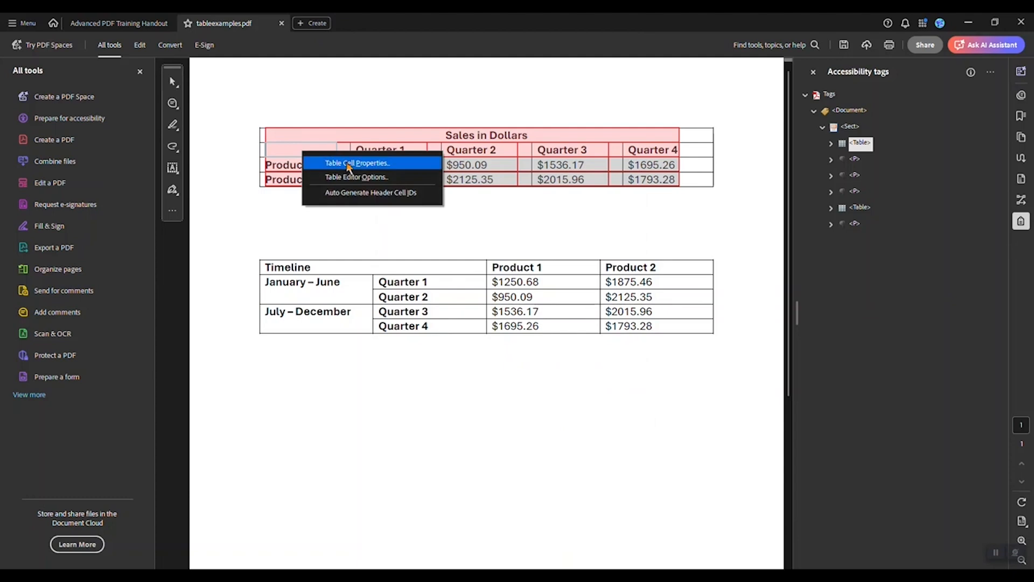
pyautogui.click(349, 164)
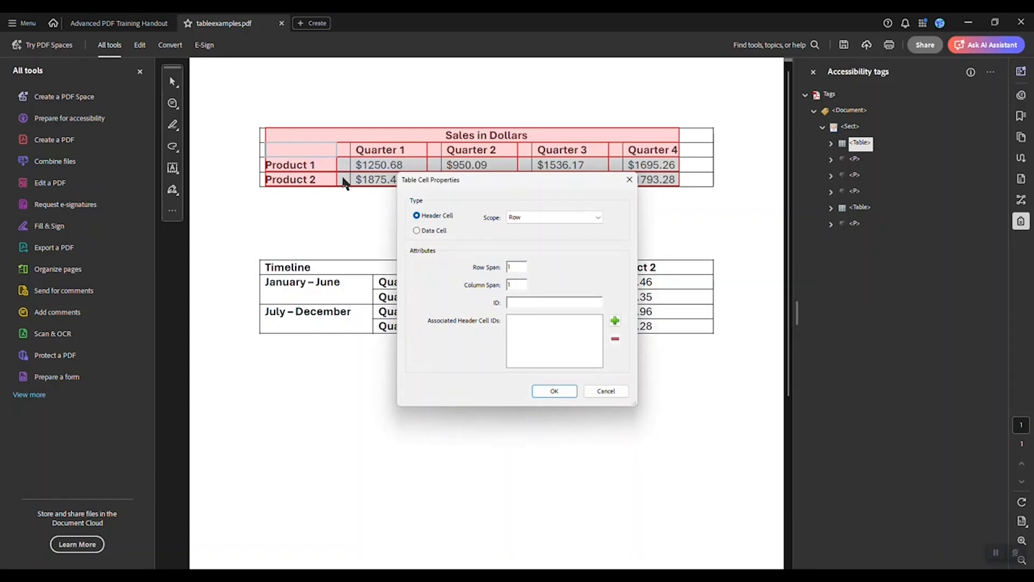
pyautogui.click(426, 231)
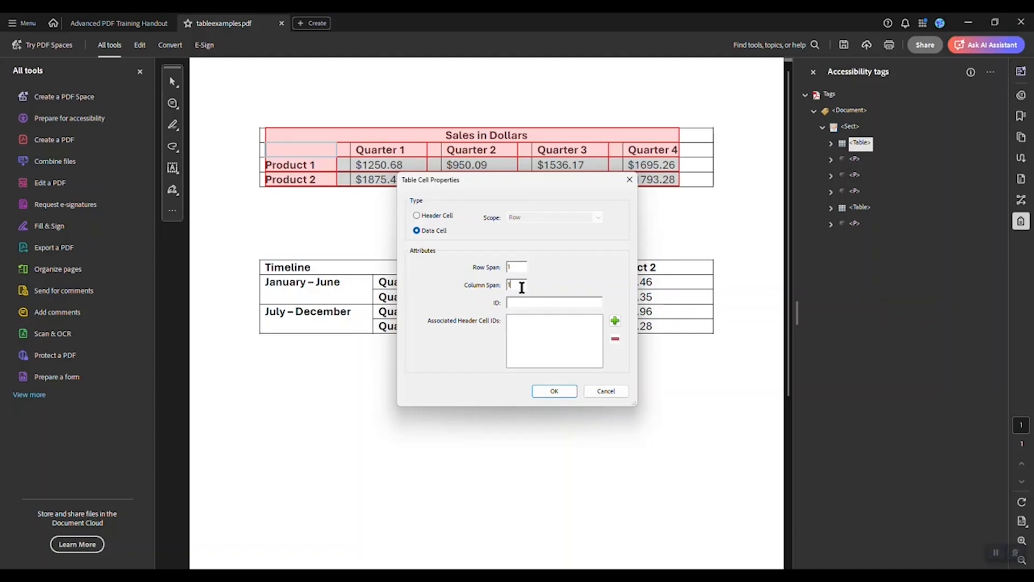
pyautogui.click(557, 388)
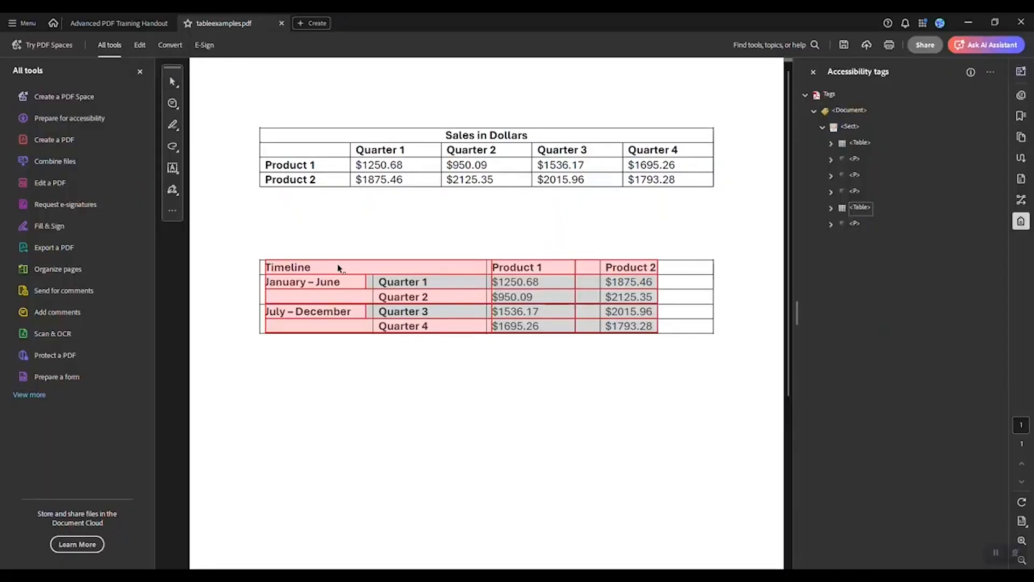
# Define the Timeline header cell in the second table with Column scope and a column span of 2.
pyautogui.rightClick(370, 266)
pyautogui.click(439, 279)
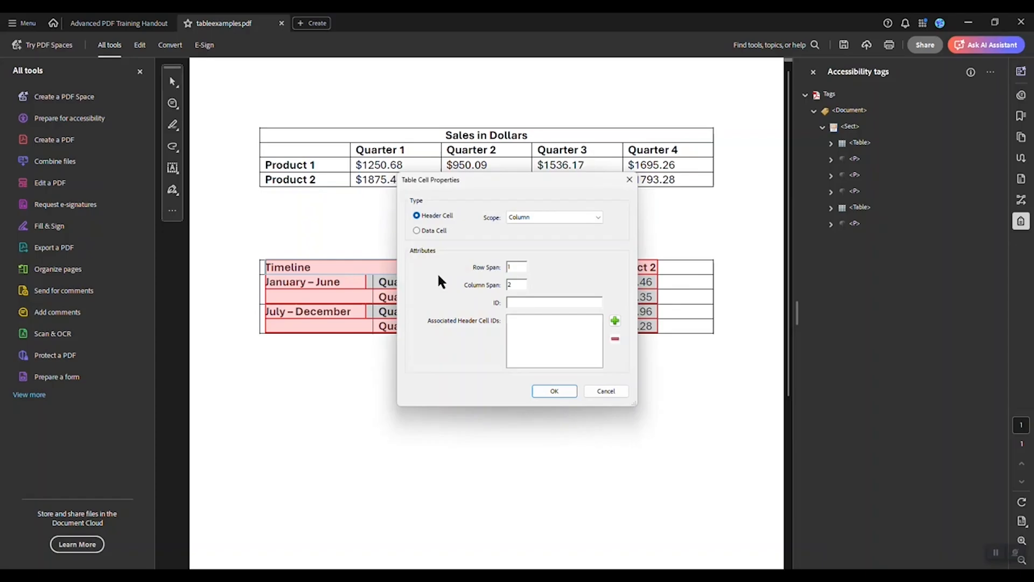
pyautogui.click(539, 216)
pyautogui.click(550, 240)
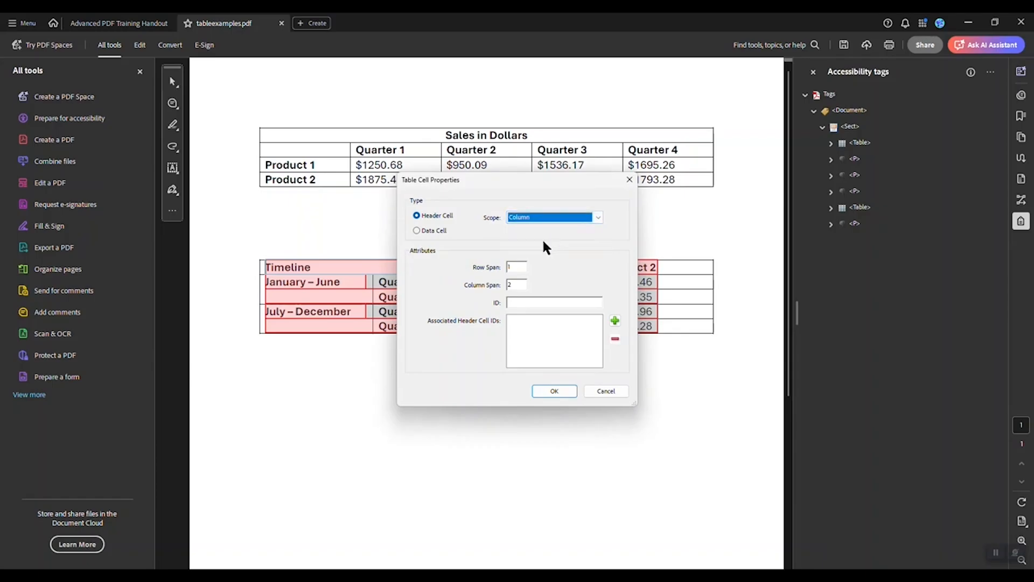
pyautogui.click(522, 286)
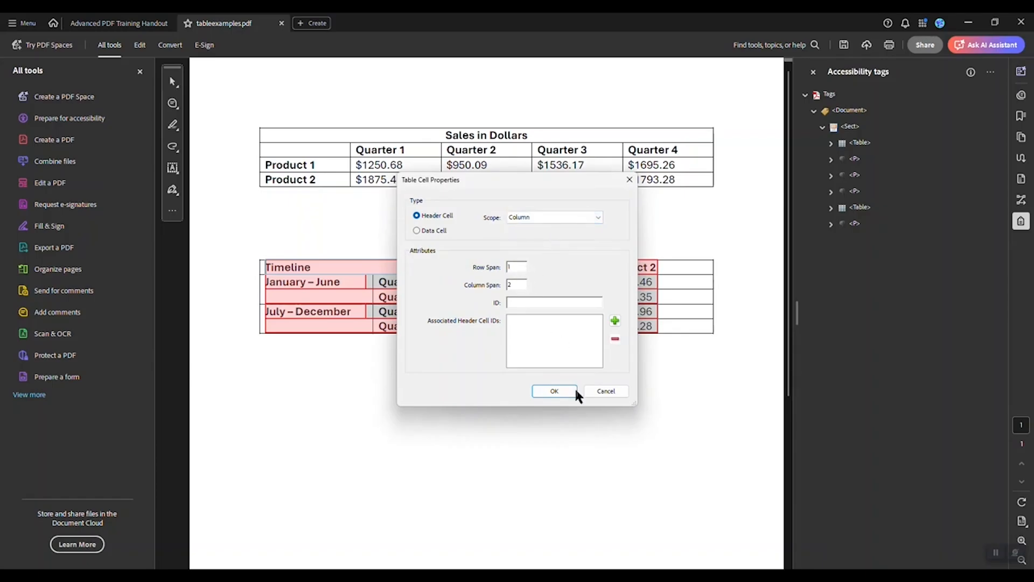
pyautogui.click(564, 397)
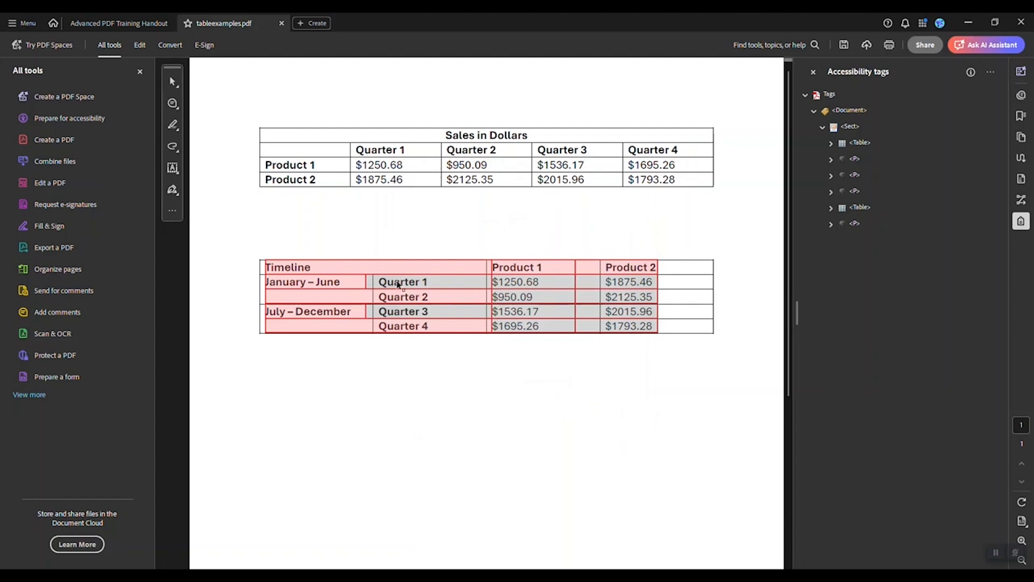
# Make the Quarter 1 to Quarter 4 cells in the Timeline table header cells with Row scope.
pyautogui.moveTo(397, 282); pyautogui.dragTo(442, 328)
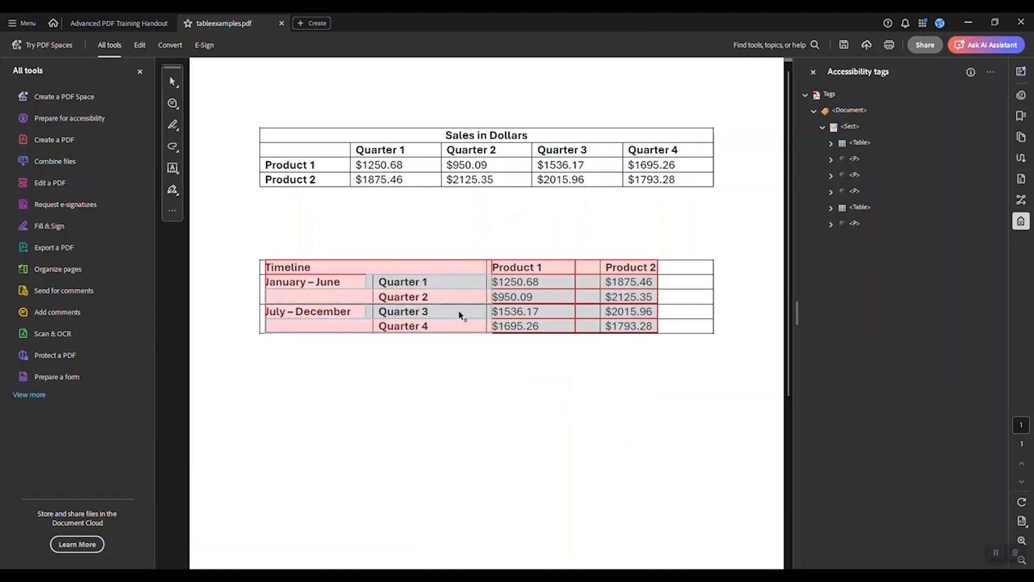
pyautogui.rightClick(458, 311)
pyautogui.click(494, 326)
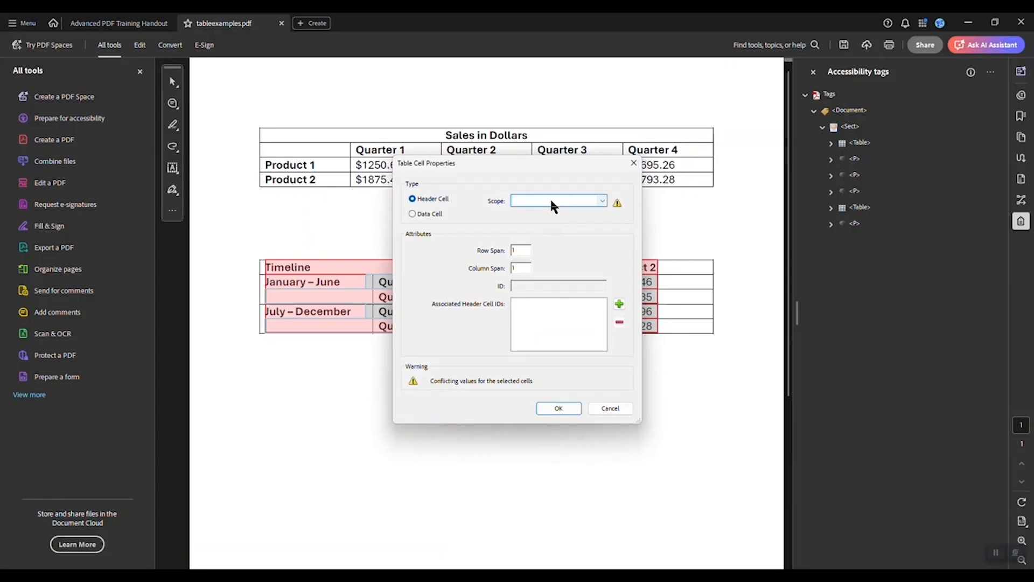
pyautogui.click(551, 203)
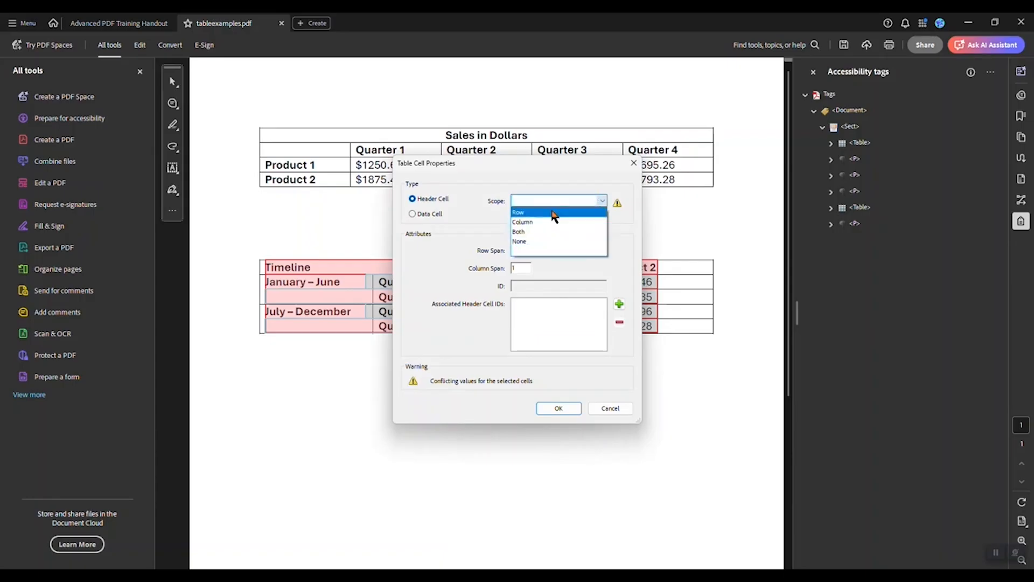
pyautogui.click(554, 214)
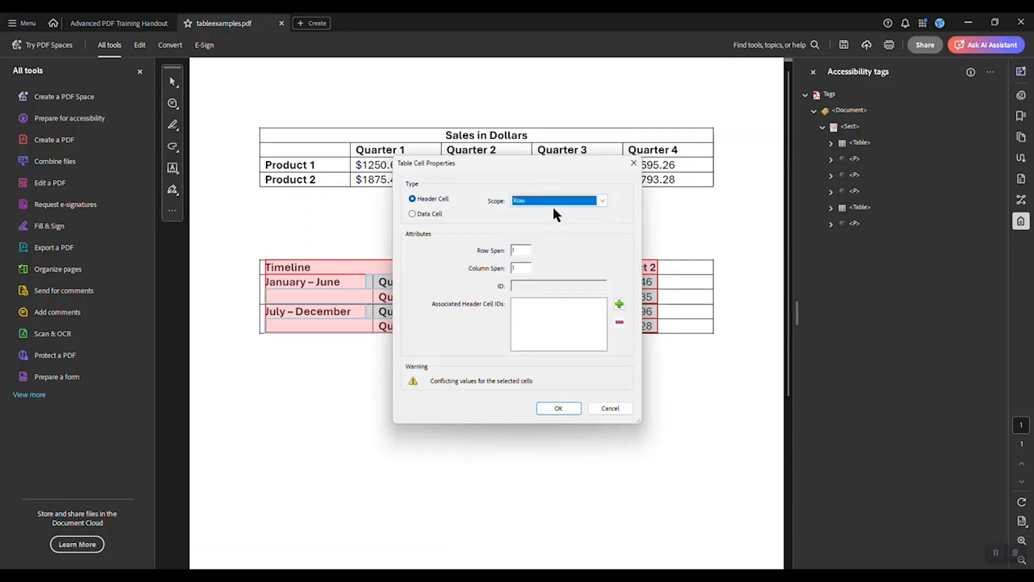
pyautogui.click(521, 248)
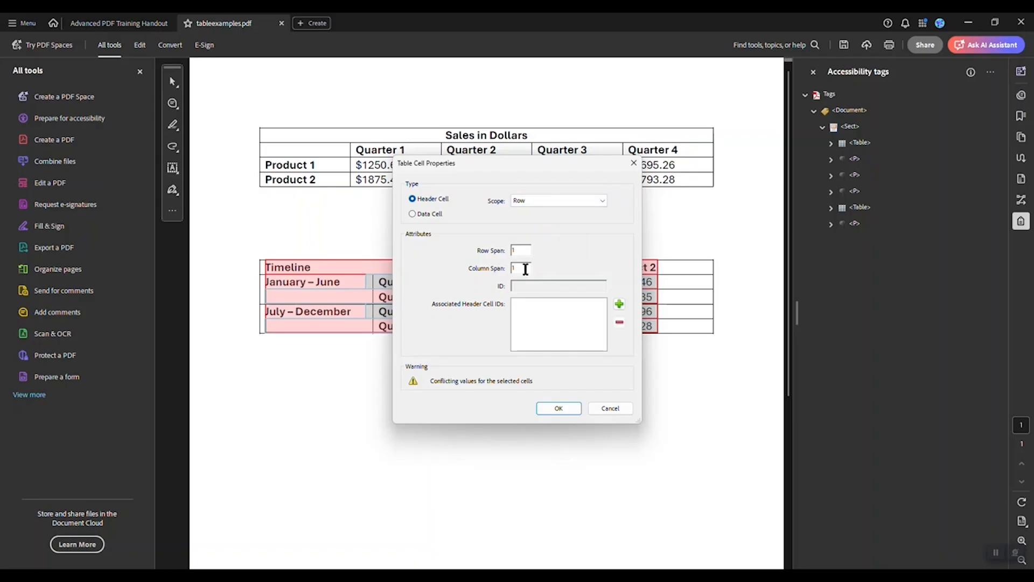
pyautogui.click(570, 410)
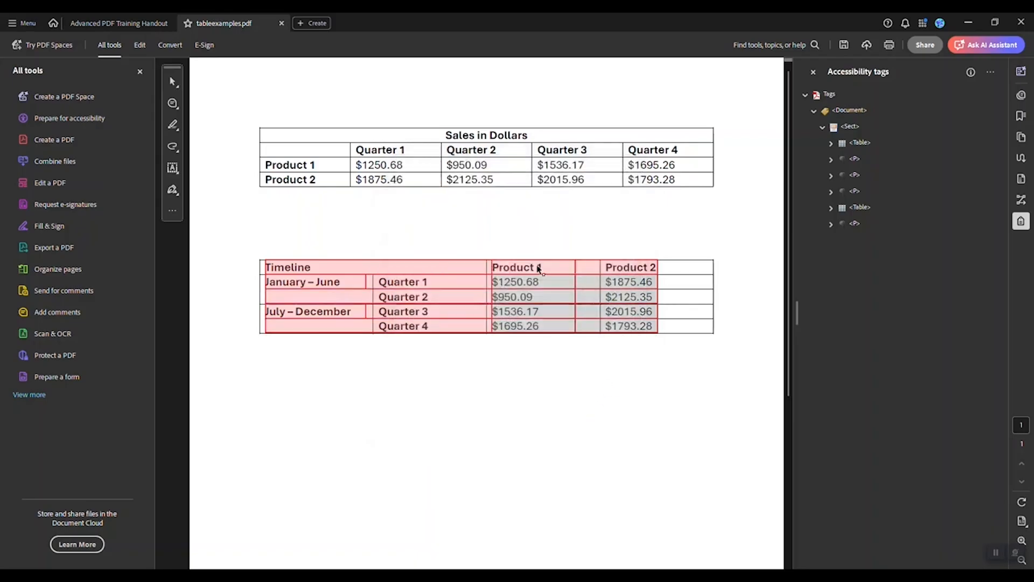
# Assign Column scope to the Product 1 and Product 2 header cells in the Timeline table.
pyautogui.moveTo(605, 272); pyautogui.dragTo(608, 272)
pyautogui.rightClick(620, 274)
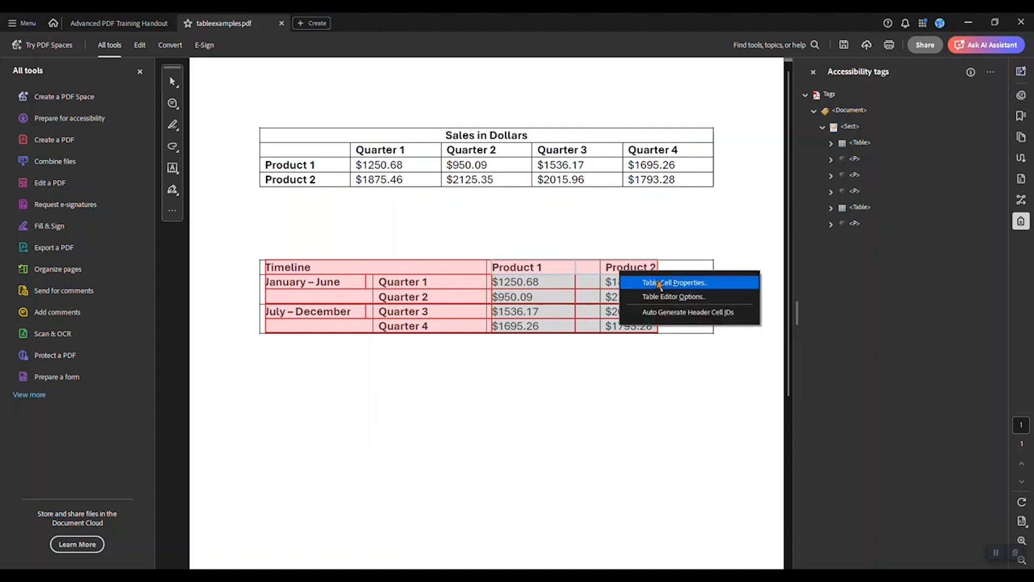
pyautogui.click(675, 282)
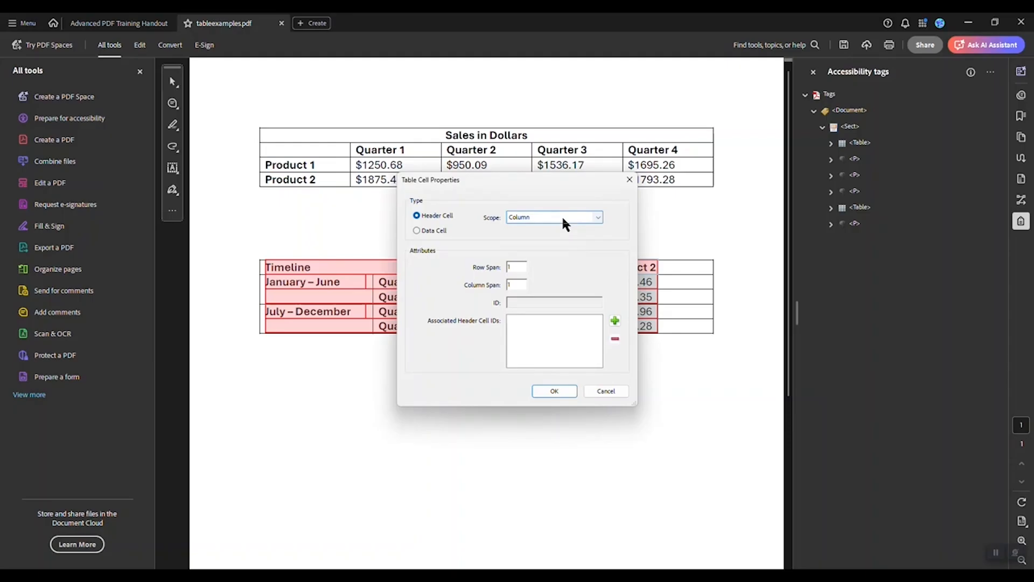
pyautogui.click(563, 218)
pyautogui.click(554, 236)
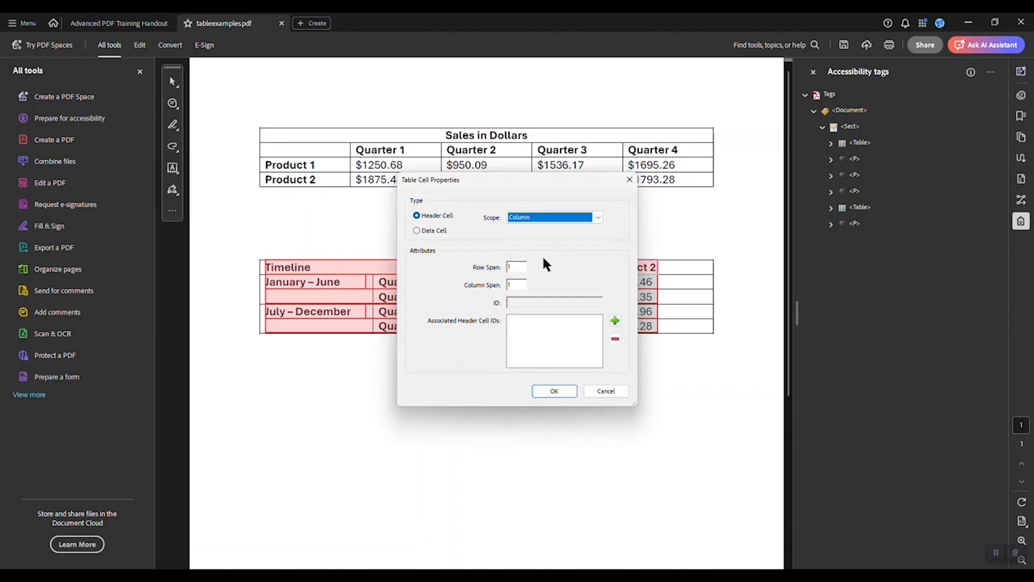
pyautogui.click(522, 268)
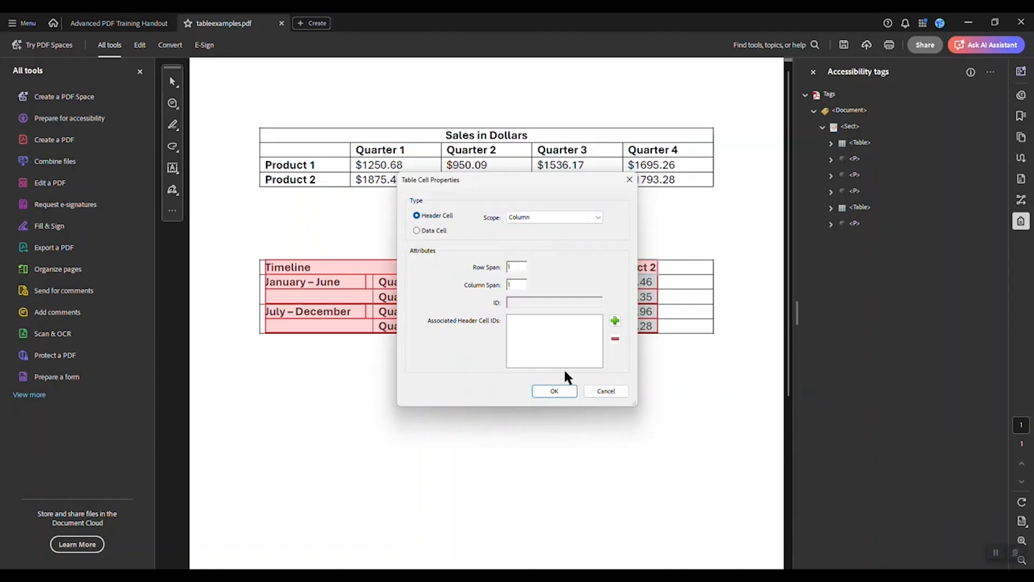
pyautogui.click(555, 391)
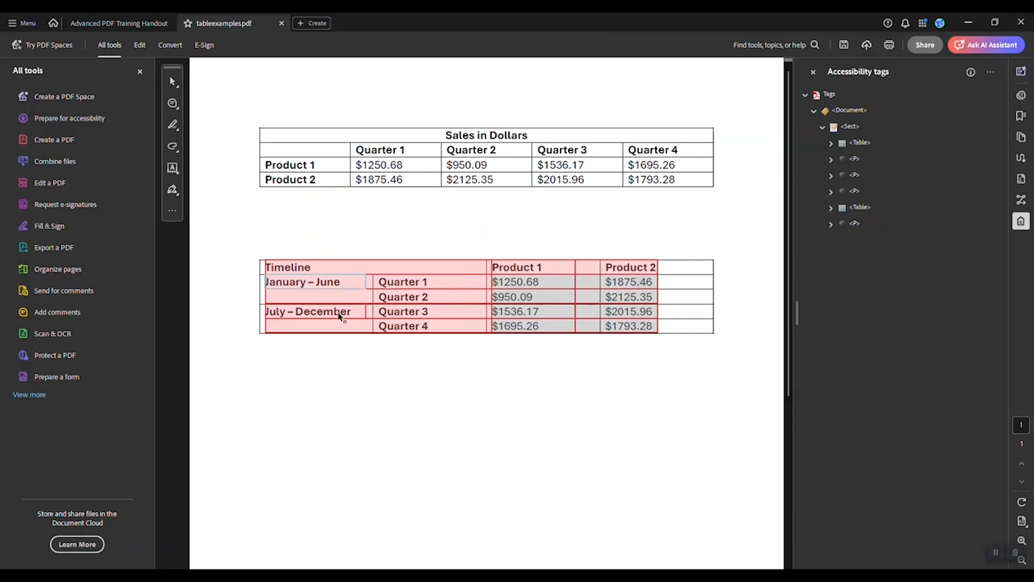
# Give the January – June and July – December header cells in the Timeline table Row scope and a row span of 2.
pyautogui.keyDown('shift'); pyautogui.click(337, 284); pyautogui.keyUp('shift')
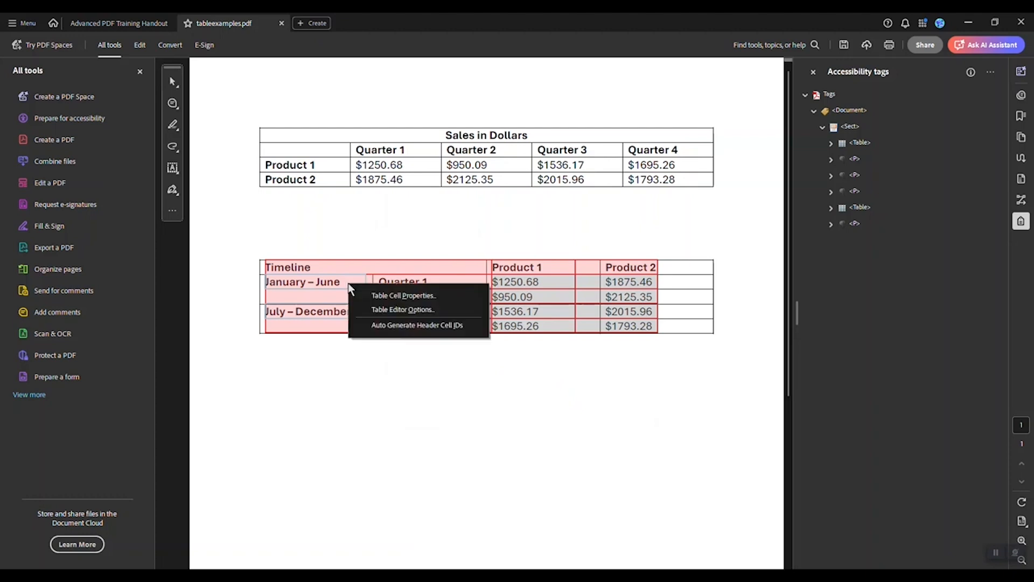
pyautogui.click(389, 297)
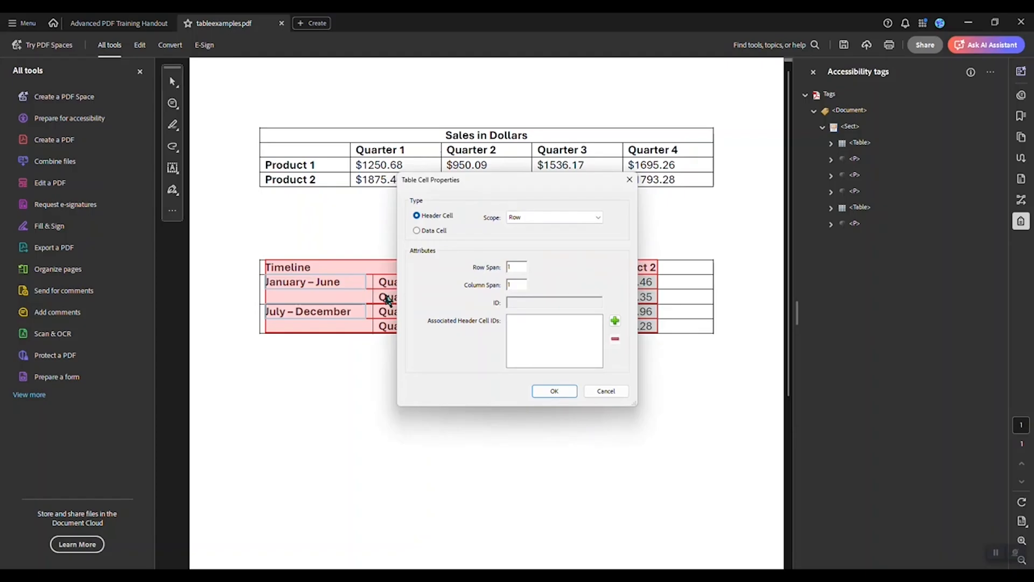
pyautogui.click(549, 221)
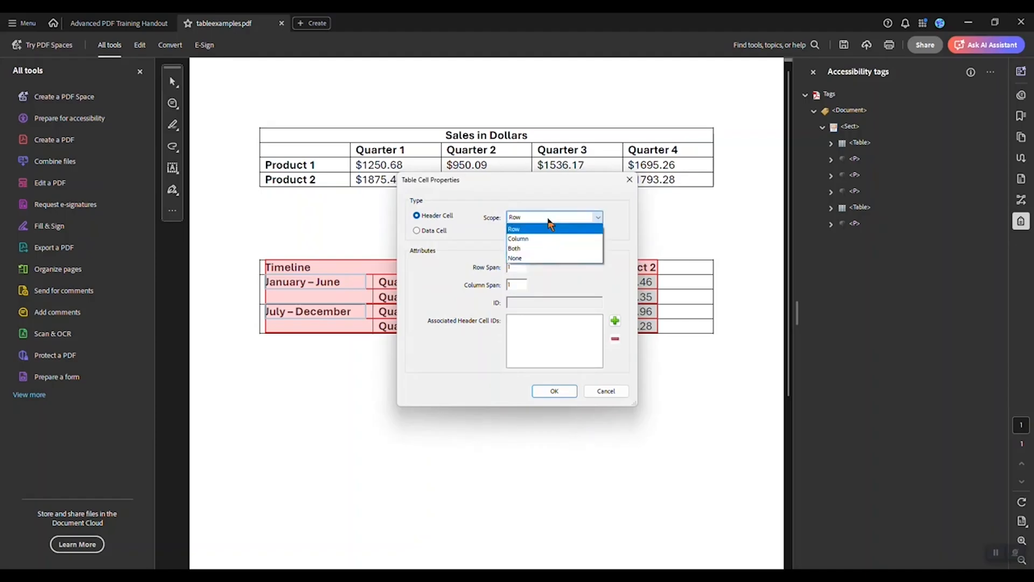
pyautogui.click(547, 233)
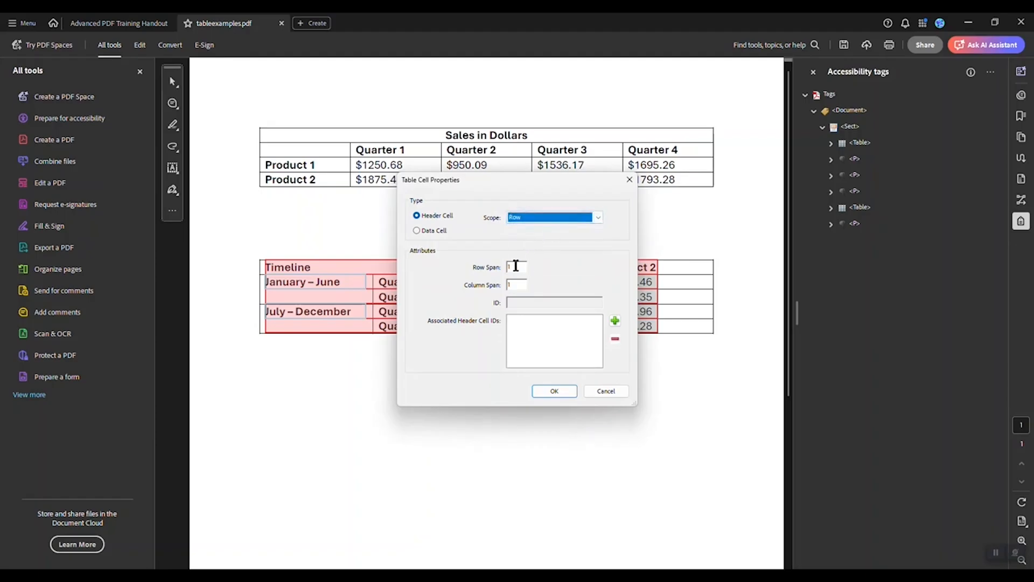
pyautogui.click(515, 266)
pyautogui.write('2')
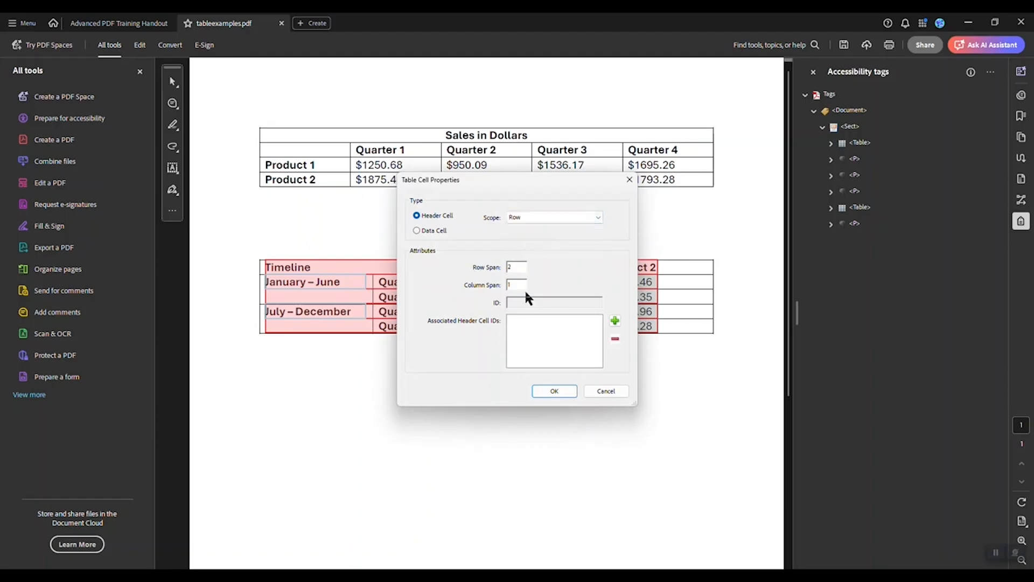
pyautogui.click(555, 392)
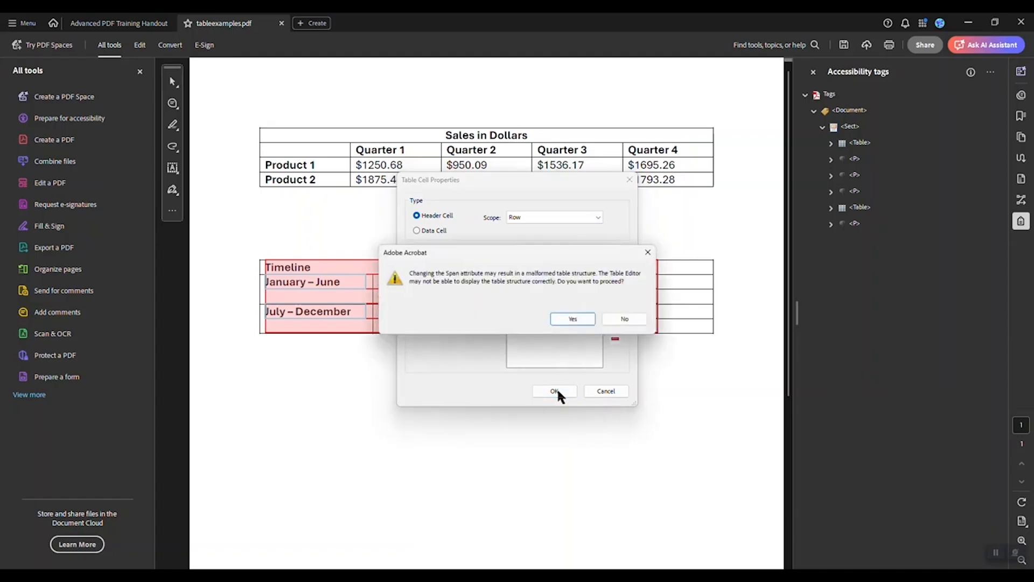
pyautogui.click(574, 321)
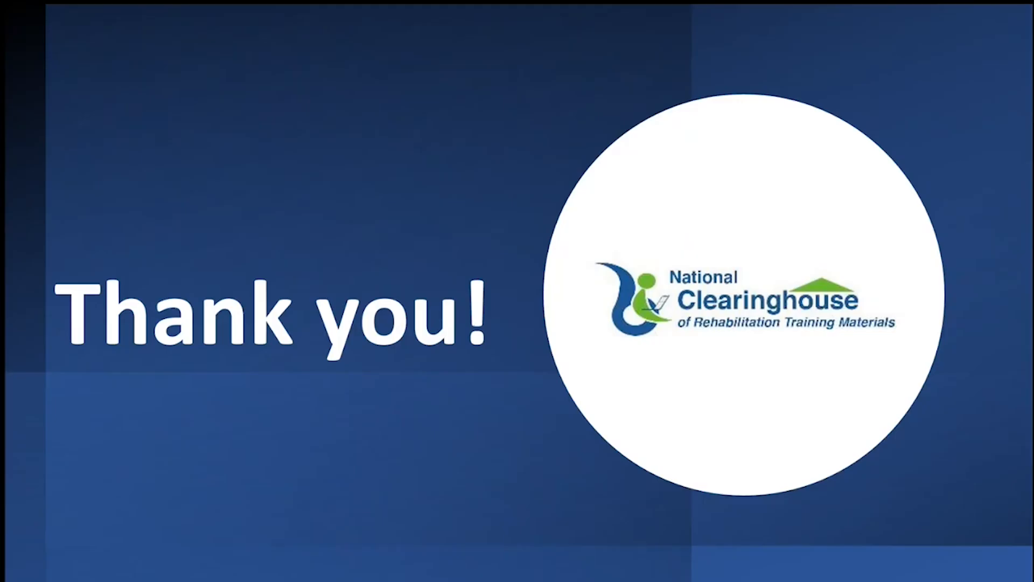